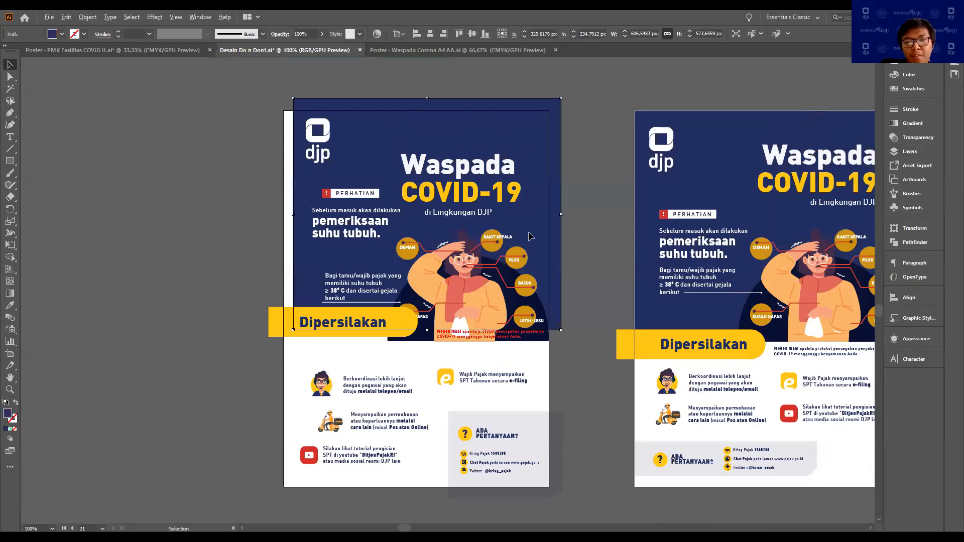
Step: Show the hidden Layer 2 with the layout guide lines over the second poster
key("ctrl+minus")
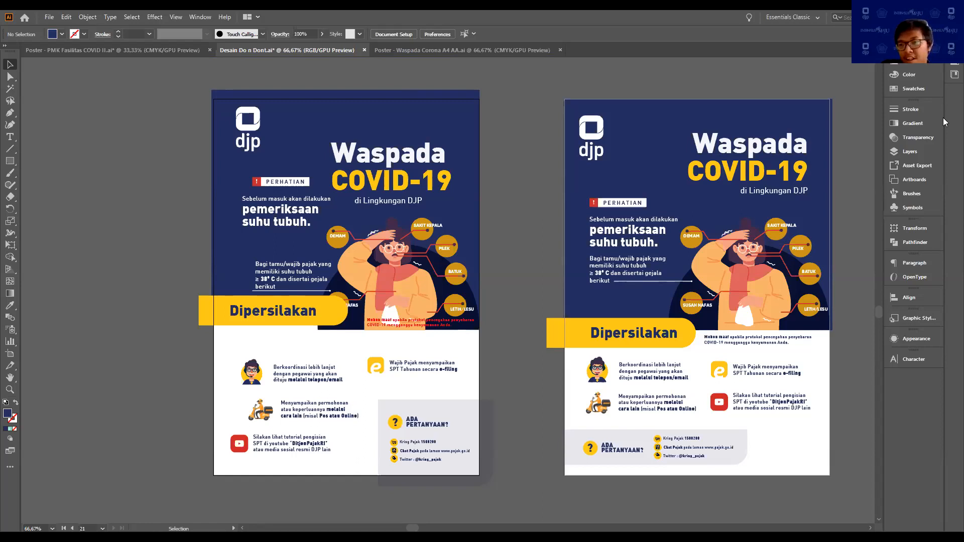
left_click(904, 151)
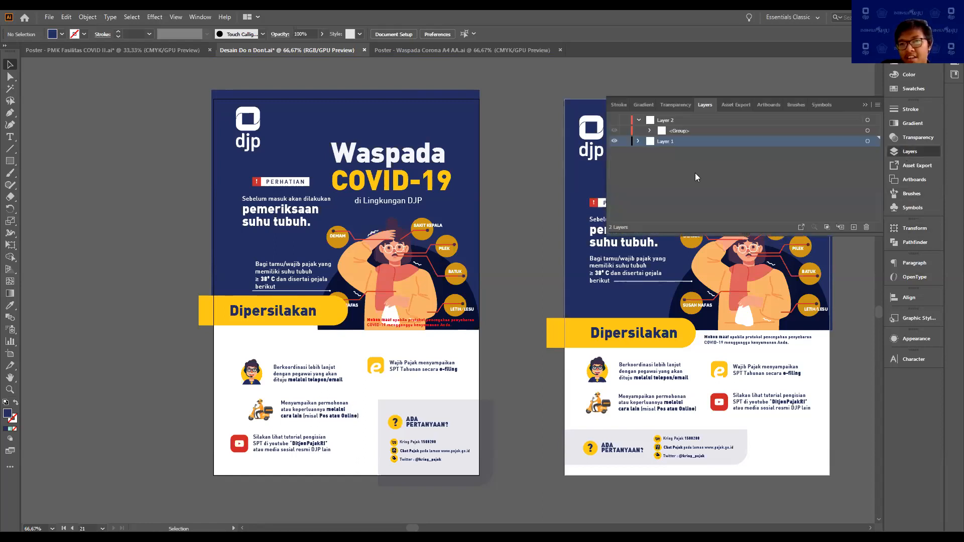
left_click(614, 121)
scroll(447, 291, "right", 3)
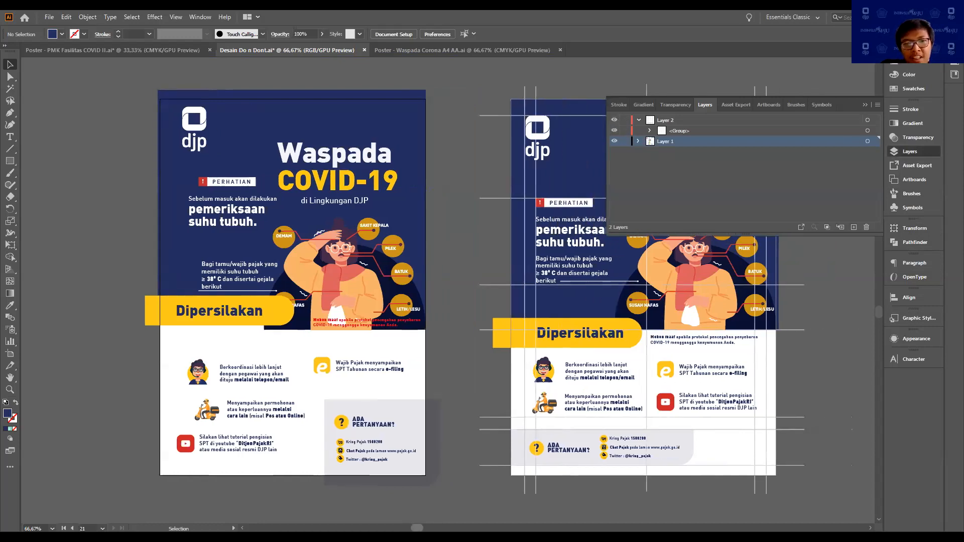
scroll(446, 291, "left", 2)
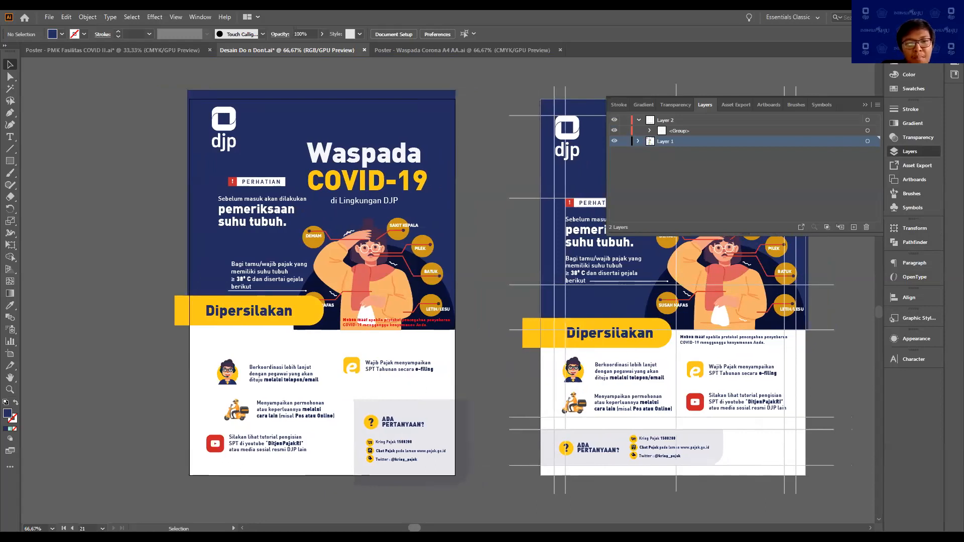
scroll(256, 138, "right", 12)
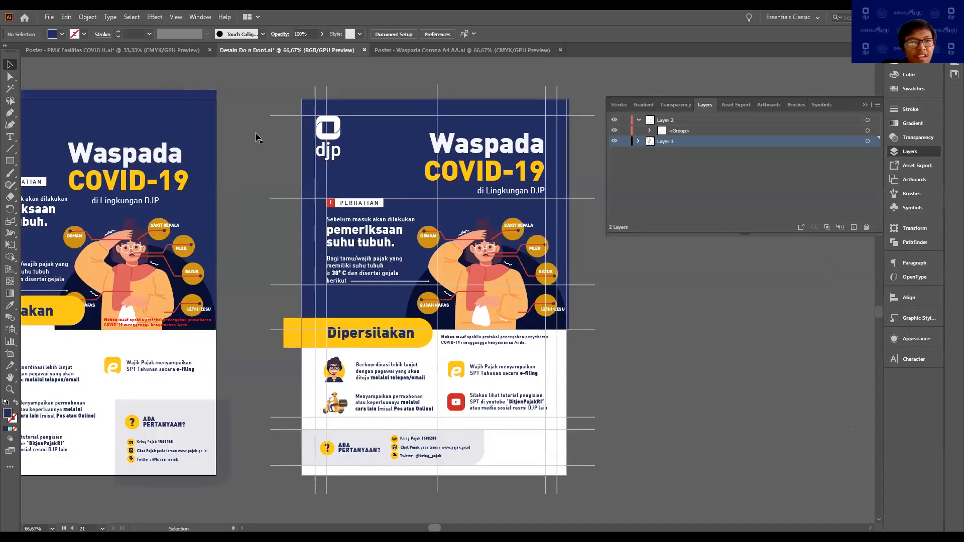
scroll(766, 101, "left", 9)
left_click(865, 104)
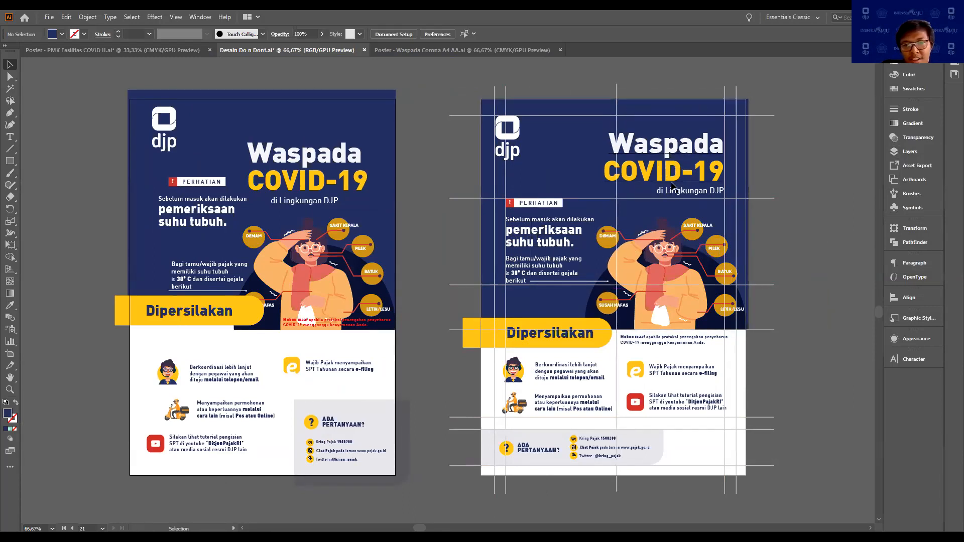
Step: Shift the "Waspada COVID-19" title group slightly up and left on the first poster
left_click(319, 187)
mouse_move(329, 183)
left_mouse_down()
mouse_move(321, 166)
mouse_move(327, 174)
left_mouse_up()
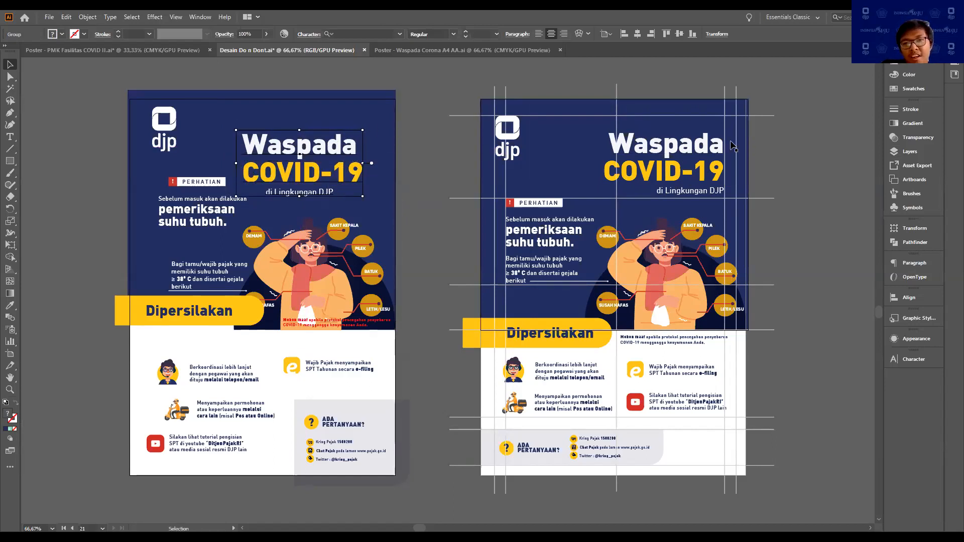
Step: Duplicate the guide-line grid from the second poster onto the first poster and lock the copy
left_click_drag(725, 142, 486, 175)
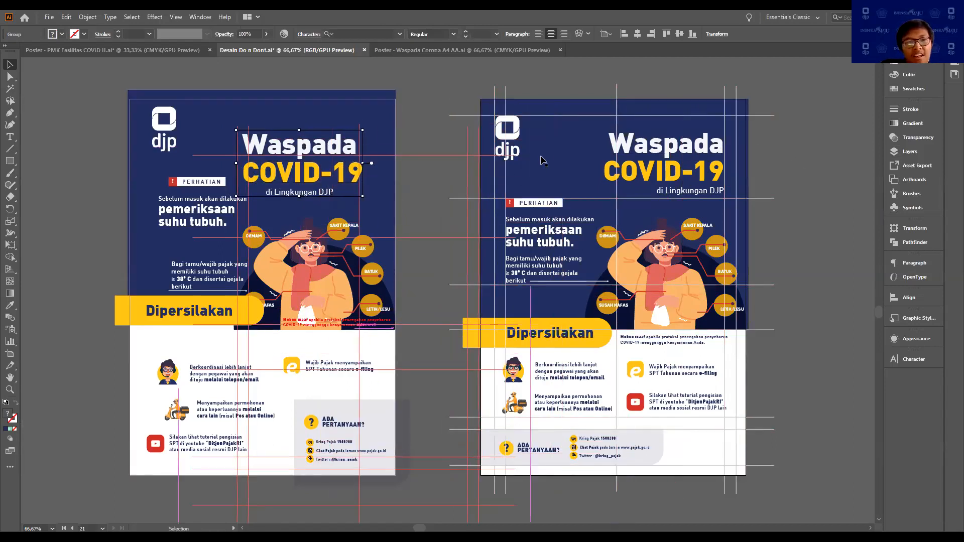
key("ctrl+z")
left_click_drag(736, 161, 382, 178)
left_click_drag(611, 201, 627, 202)
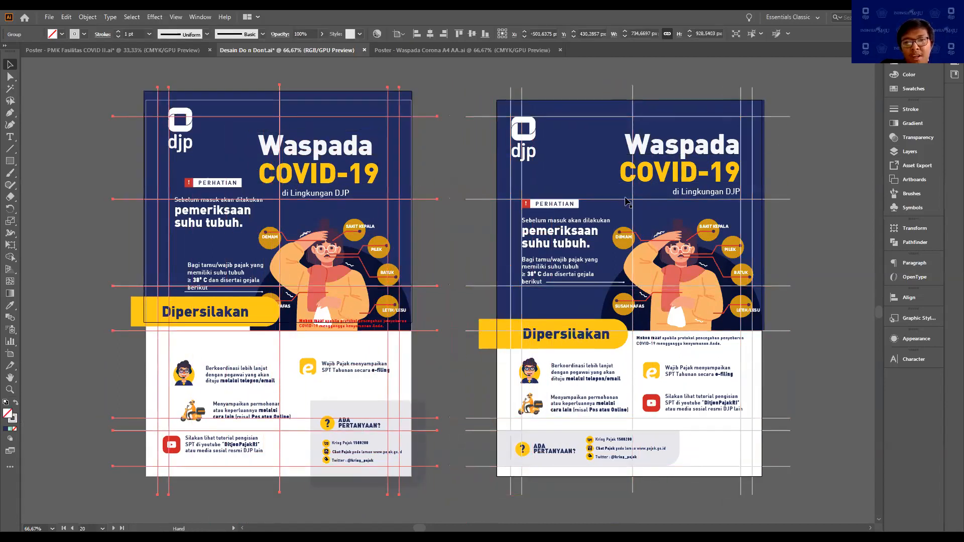
left_click_drag(503, 231, 582, 228)
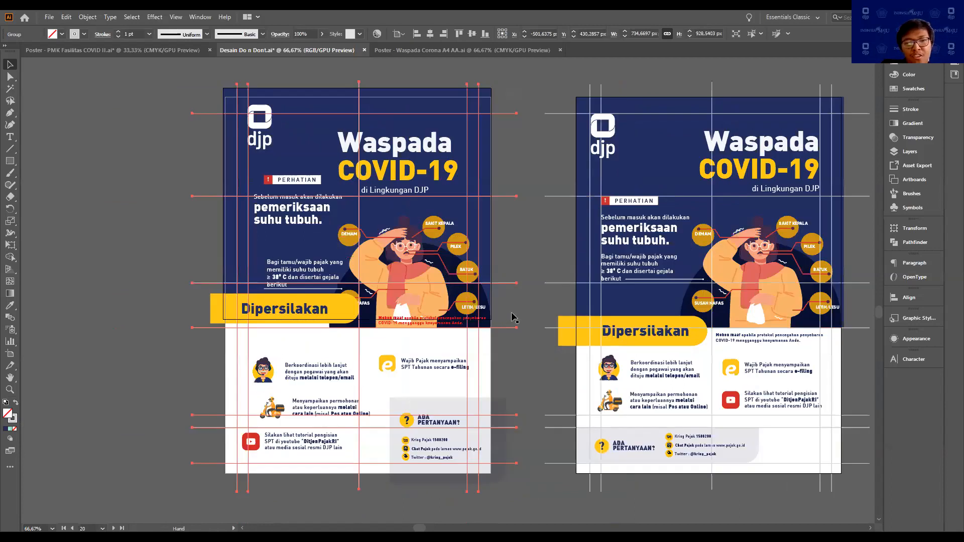
left_click_drag(468, 310, 431, 294)
key("ctrl+2")
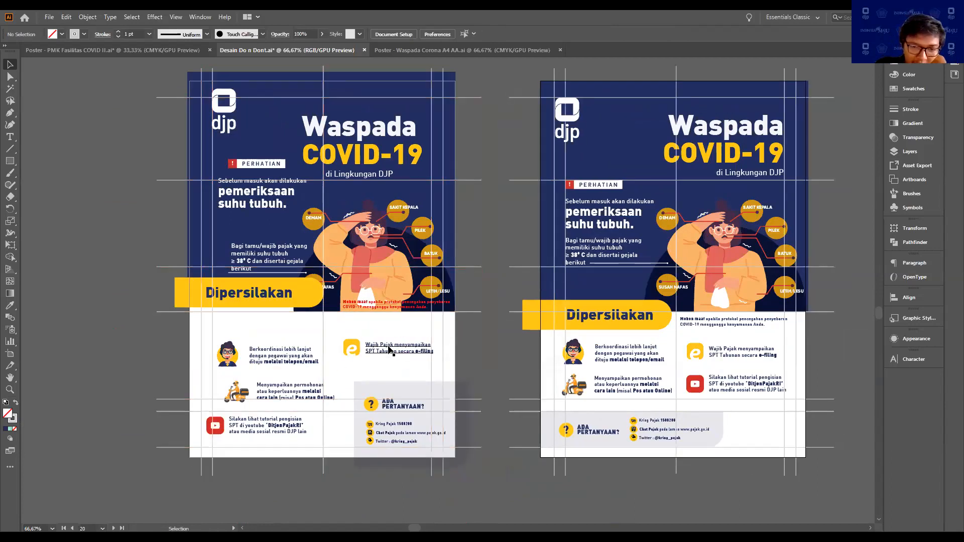
Step: Move the telephone/email item and the scooter delivery item up, lining their icons up with the inner left margin guide
left_click(226, 358)
left_click_drag(227, 358, 266, 345)
key("ctrl+z")
left_click(274, 392)
left_click_drag(236, 393, 225, 376)
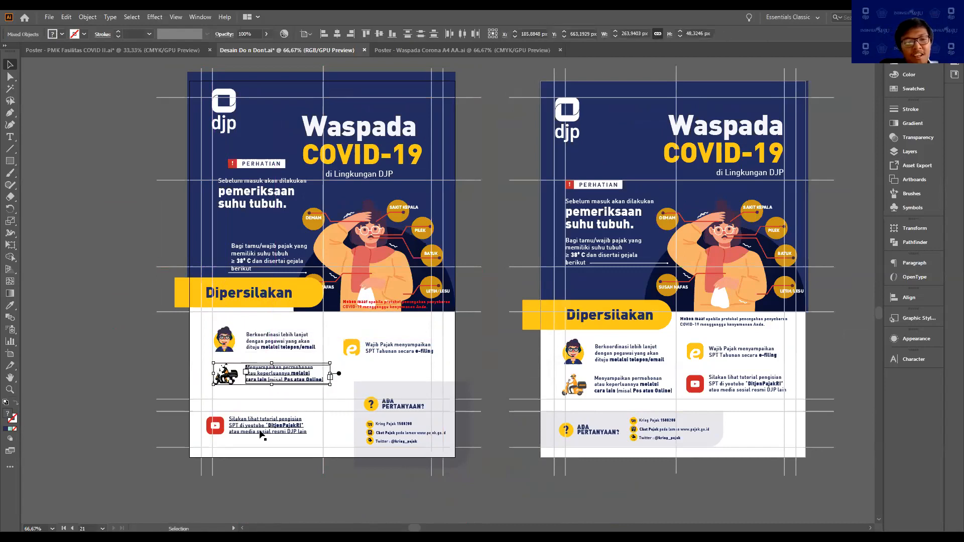
Step: Move the e-filing item to the centre guide and place the YouTube item directly below it in the second column
left_click(220, 428)
left_click_drag(221, 428, 229, 415)
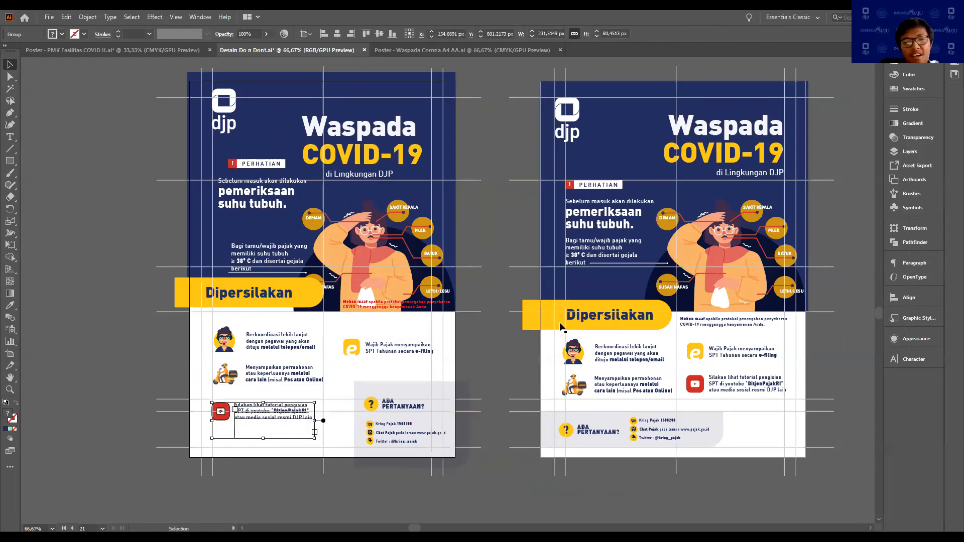
left_click(381, 353)
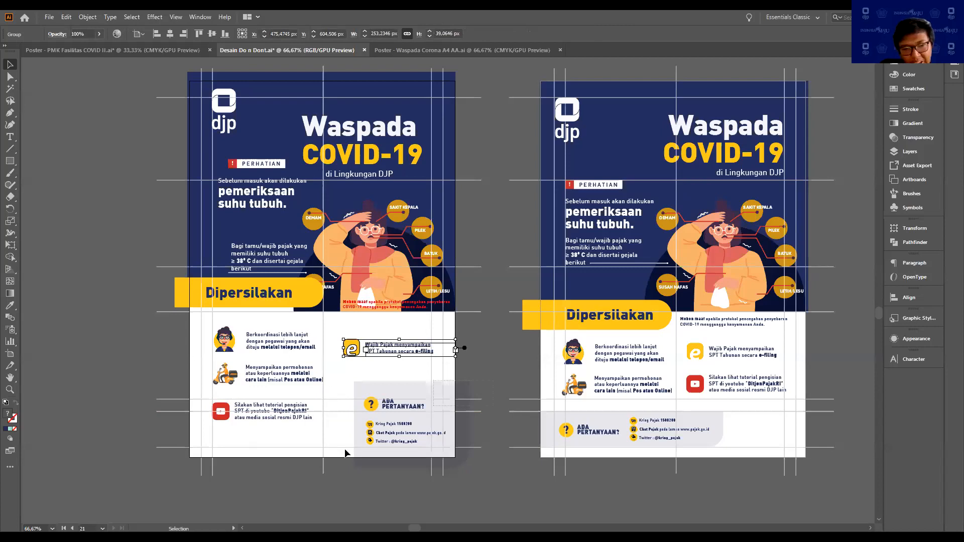
left_click_drag(360, 466, 459, 390)
left_click_drag(372, 358, 340, 343)
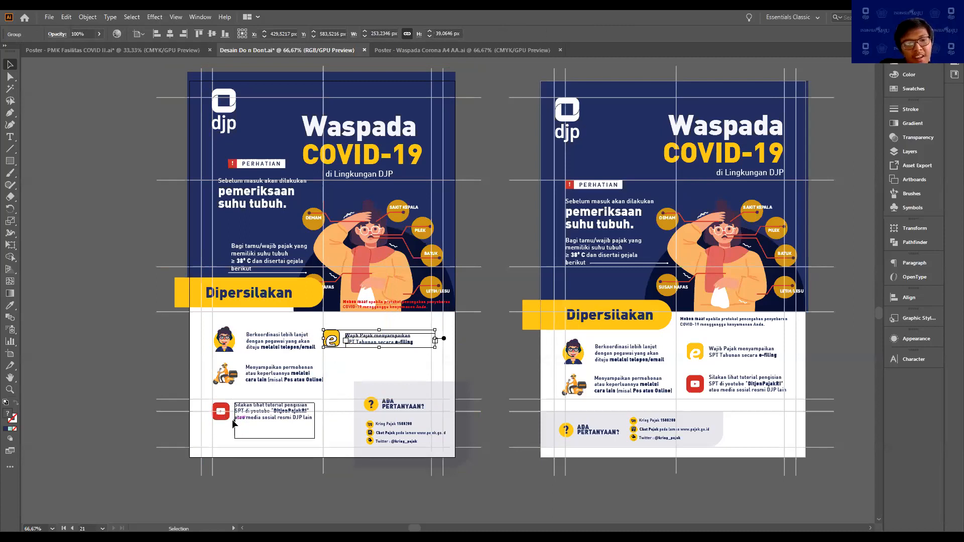
left_click(219, 422)
left_click_drag(254, 435, 229, 430)
Step: Move the "ADA PERTANYAAN?" heading and the contact list side by side into the first poster's bottom guide band
left_click(376, 426)
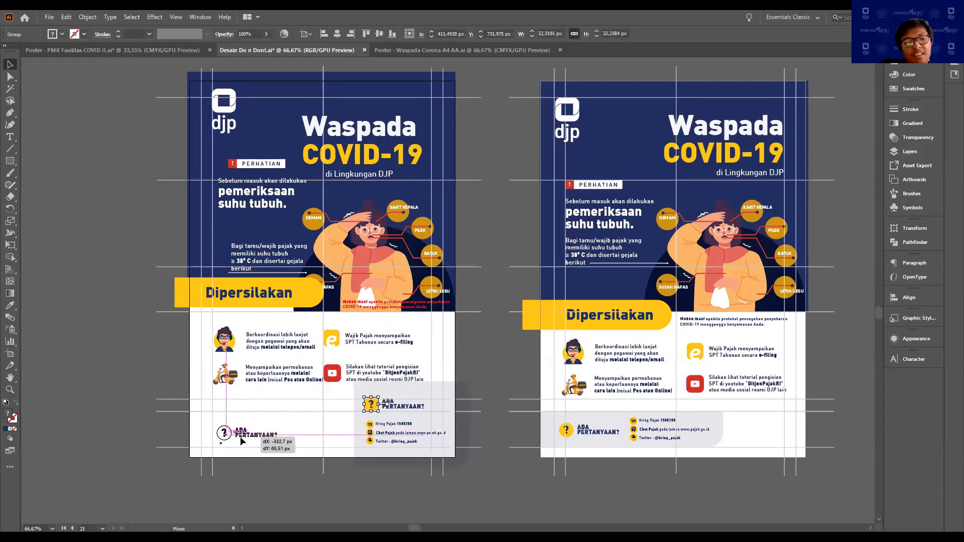
left_click_drag(371, 427, 295, 424)
left_click_drag(370, 399, 213, 436)
key("ctrl+z")
Step: Move the grey contact box behind the heading and contact list and resize it to about 430 by 83 px
left_click_drag(421, 436, 258, 471)
left_click_drag(307, 453, 382, 454)
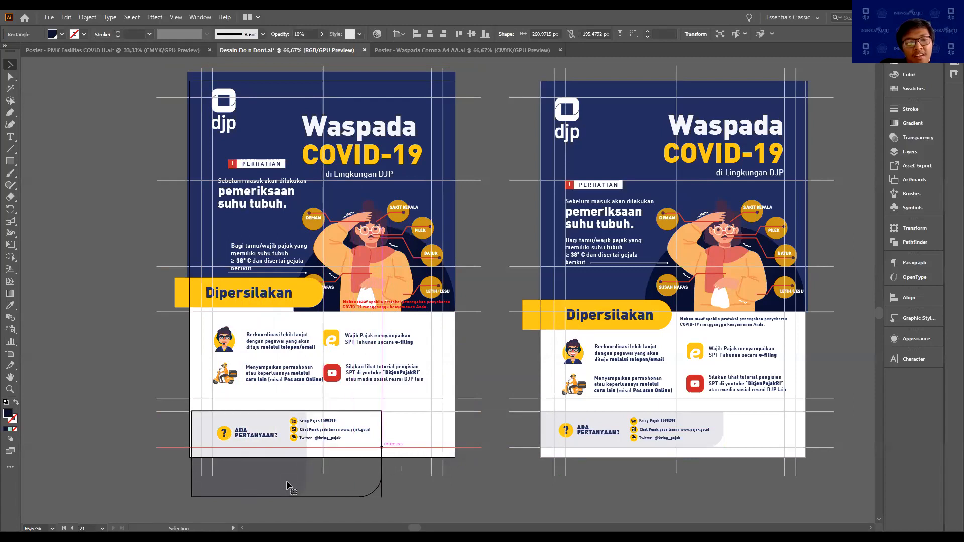
left_click_drag(291, 486, 290, 436)
left_click(412, 472)
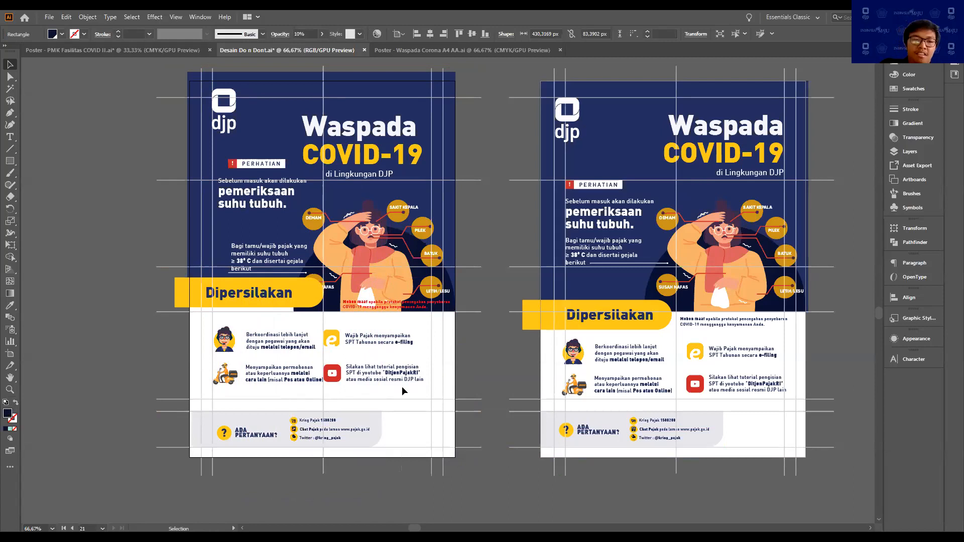
Step: Move the red "Mohon maaf" note off the illustration into the white area beneath it, beside the centre guide
left_click_drag(373, 307, 378, 309)
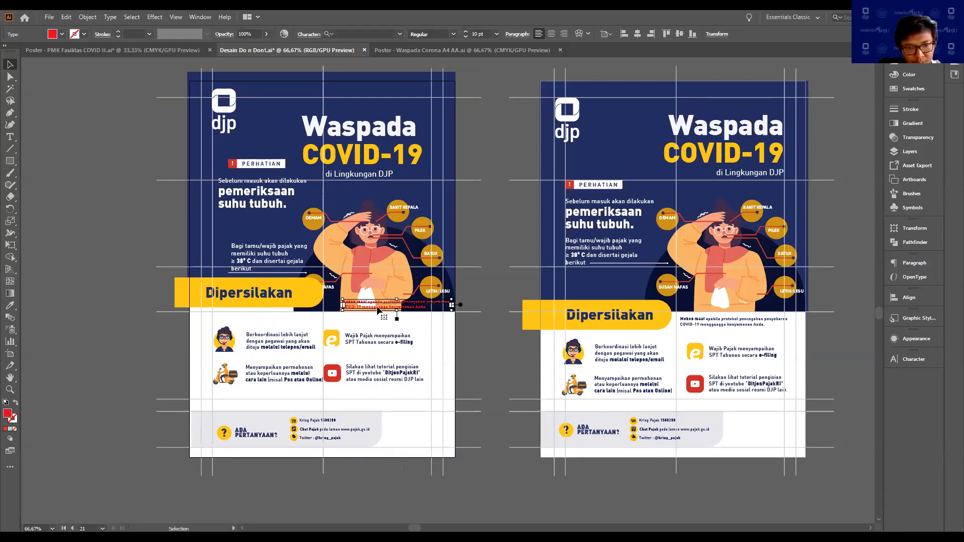
left_click_drag(375, 305, 368, 303)
left_click_drag(368, 303, 371, 306)
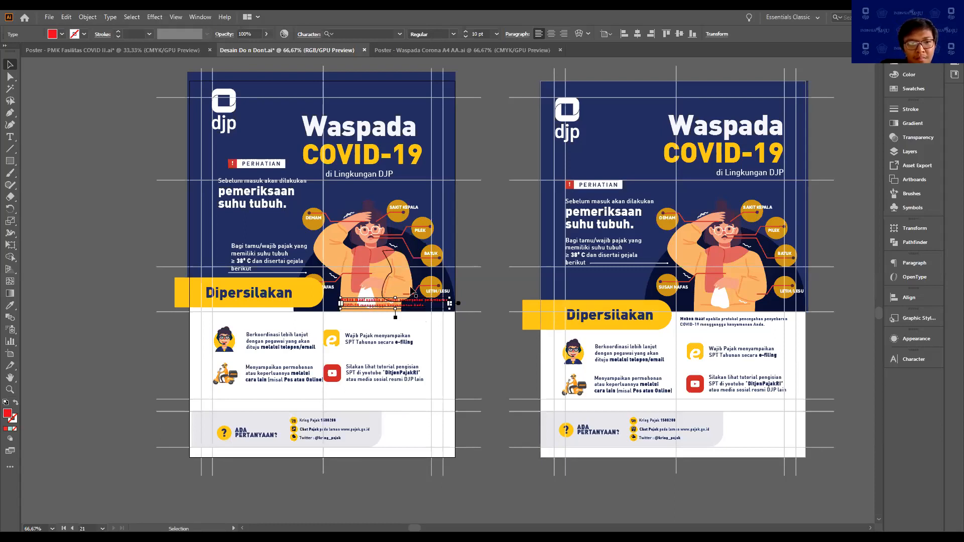
left_click_drag(416, 304, 398, 324)
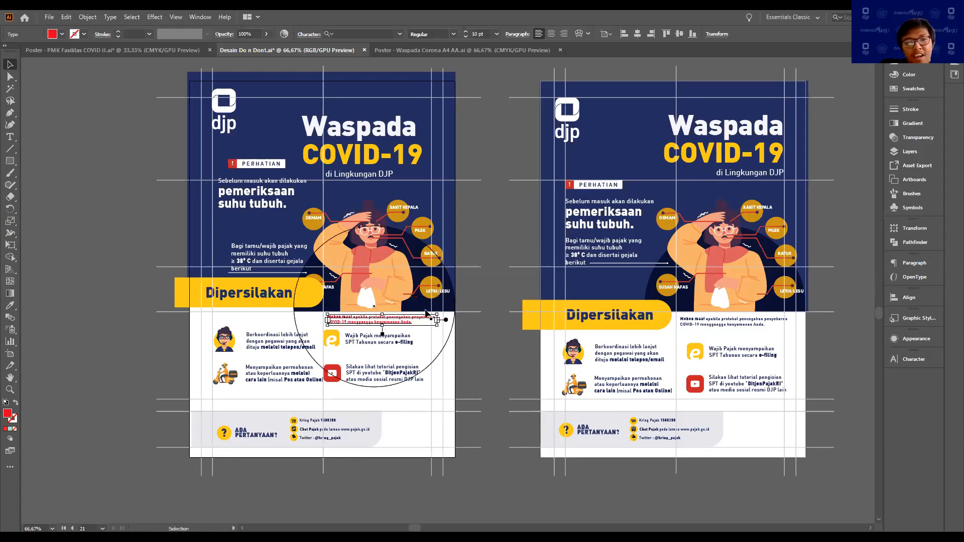
Step: Recolour the "Mohon maaf" note with the dark navy swatch
left_click(908, 359)
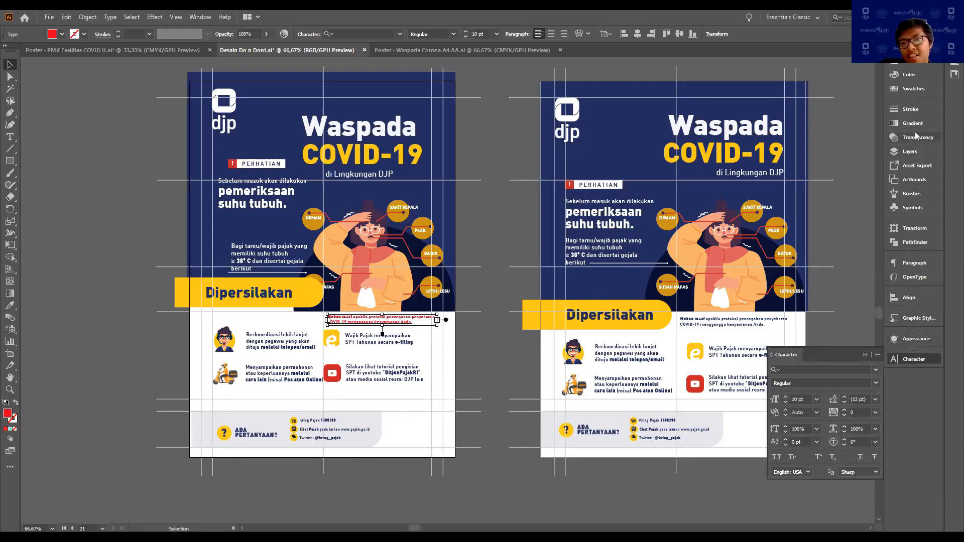
left_click(911, 90)
left_click(840, 100)
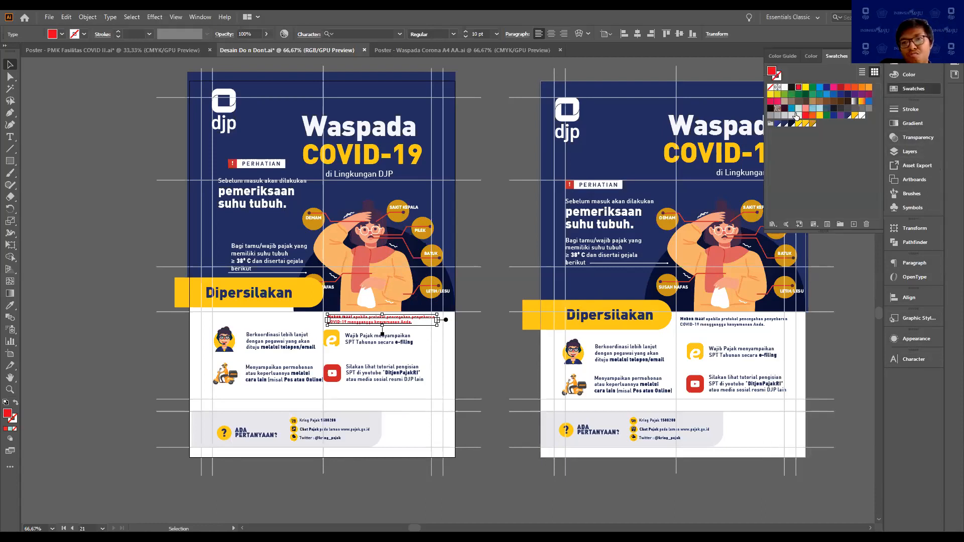
left_click(505, 395)
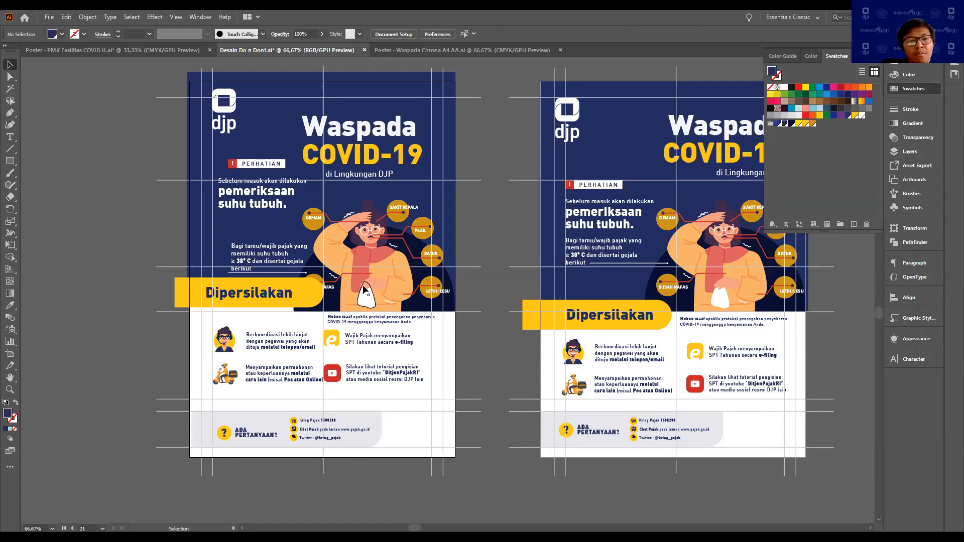
Step: Move the yellow "Dipersilakan" banner with its text down so it straddles the guide between the blue and white areas
left_click(251, 295)
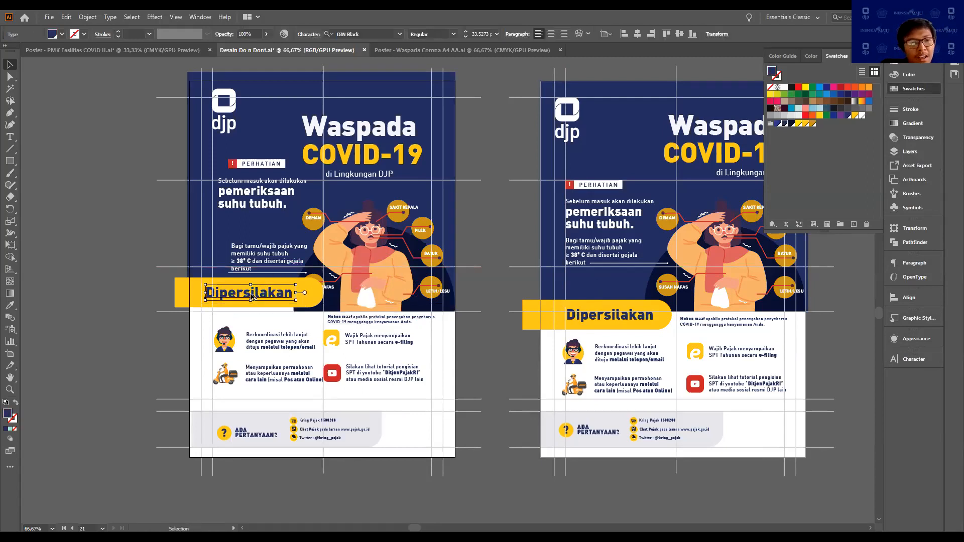
key("ctrl+equal")
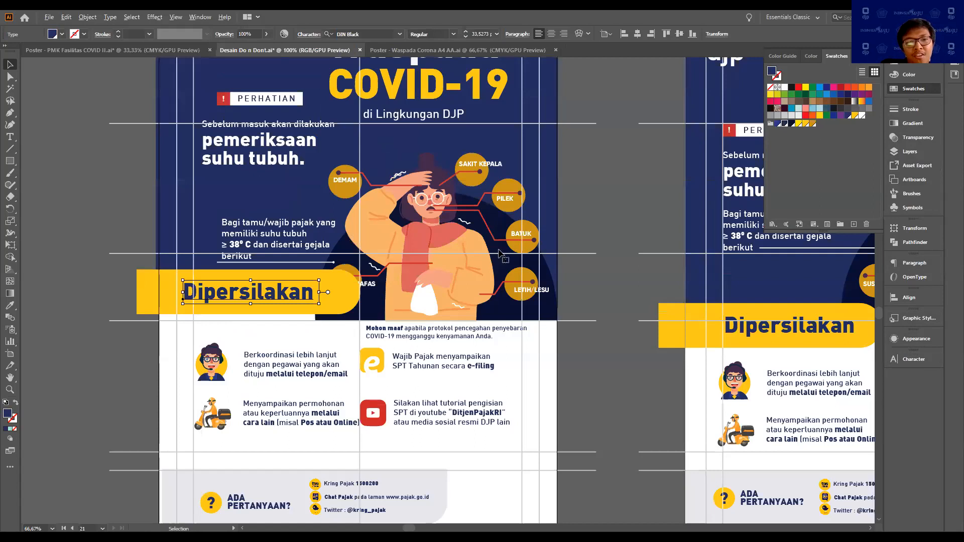
scroll(378, 243, "up", 1)
left_click_drag(248, 265, 378, 243)
scroll(378, 243, "up", 1)
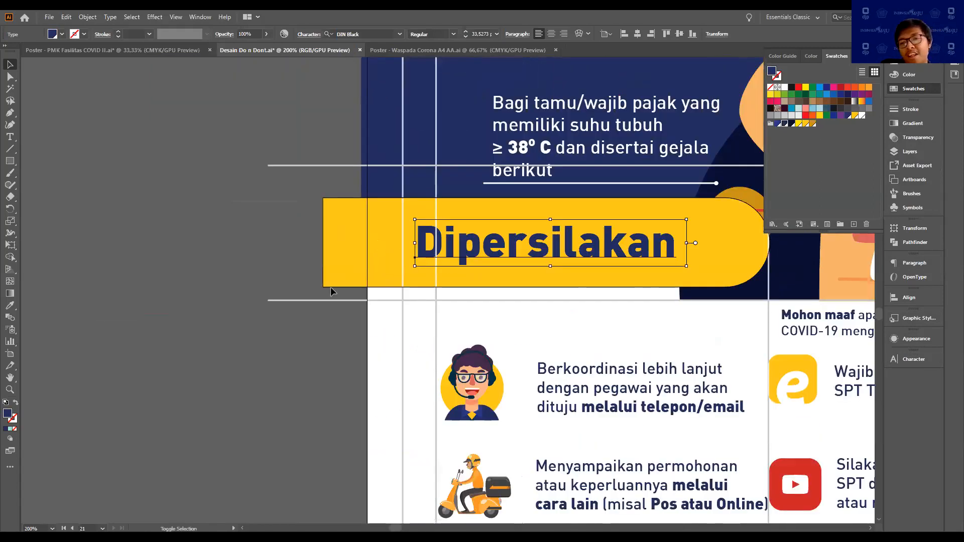
left_click_drag(328, 288, 327, 294)
left_click_drag(445, 275, 416, 273)
left_click_drag(665, 319, 529, 316)
scroll(397, 173, "down", 2)
Step: Align the "Bagi tamu/wajib pajak" paragraph and the line beneath it with the inner left margin guide
left_click_drag(406, 159, 366, 156)
left_click(393, 190)
left_click_drag(393, 189, 371, 194)
scroll(391, 107, "up", 2)
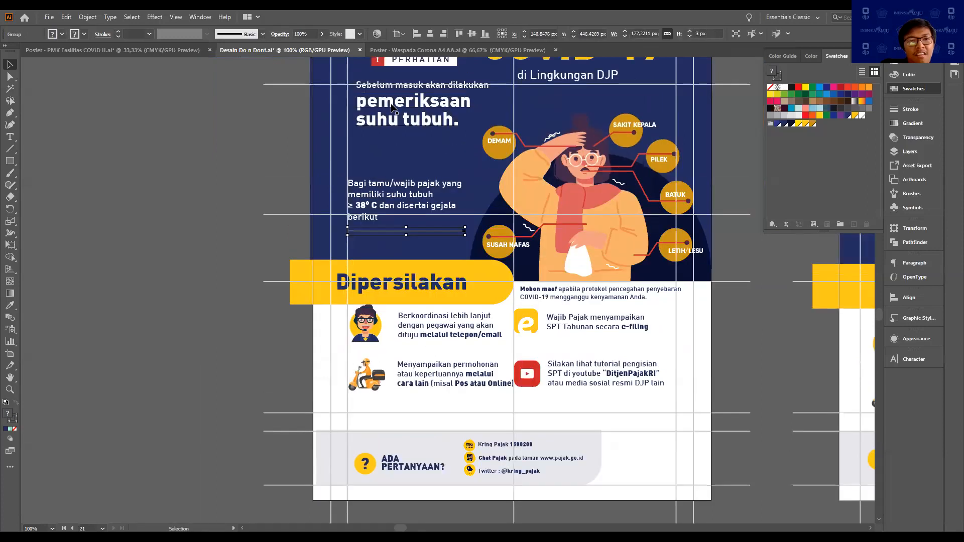
Step: Move the "pemeriksaan suhu tubuh" text and the "PERHATIAN" label down and left to the inner left margin guide
left_click_drag(391, 107, 383, 135)
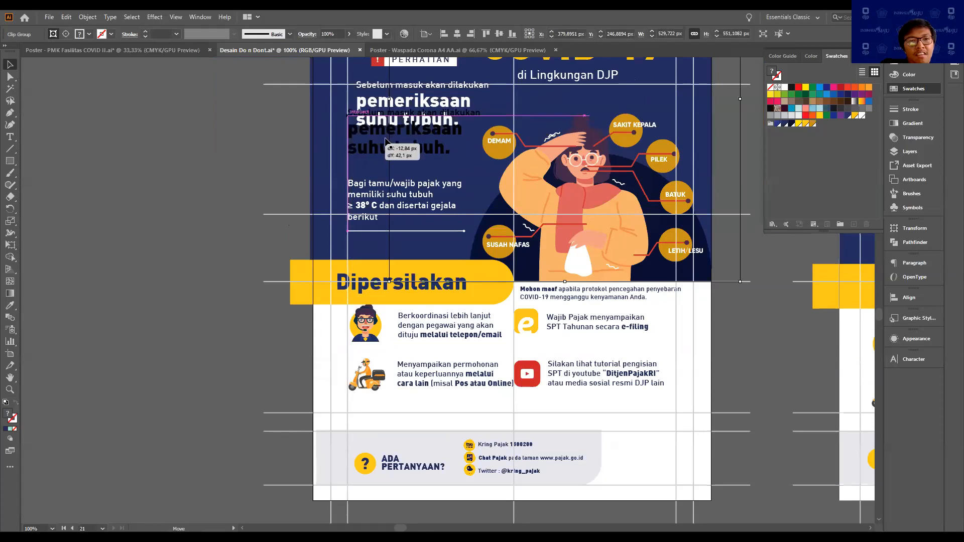
scroll(387, 151, "up", 3)
left_click_drag(461, 109, 443, 132)
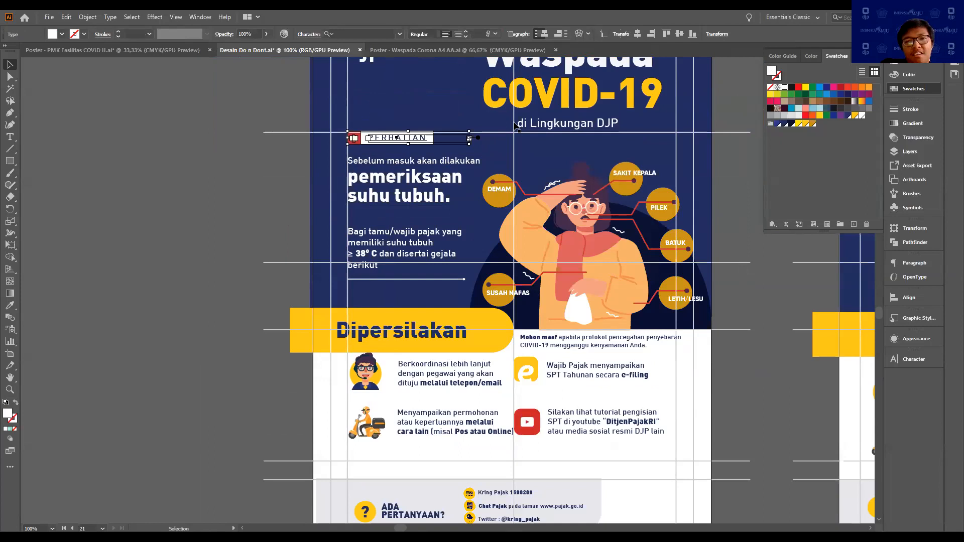
Step: Right-align the "Waspada COVID-19" title text and move it against the inner right margin guide
key("ctrl+minus")
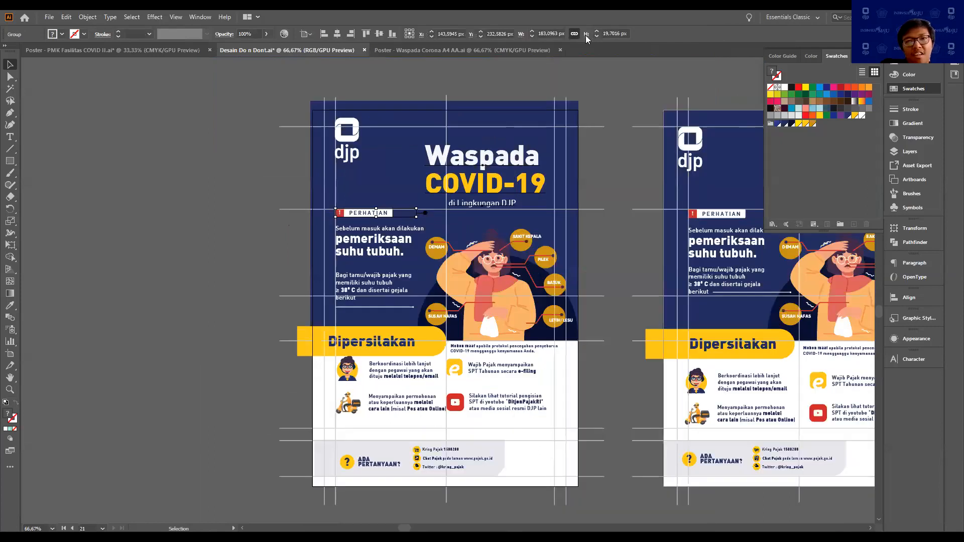
left_click(533, 184)
scroll(537, 138, "up", 2)
left_click(564, 34)
left_click_drag(412, 238, 588, 220)
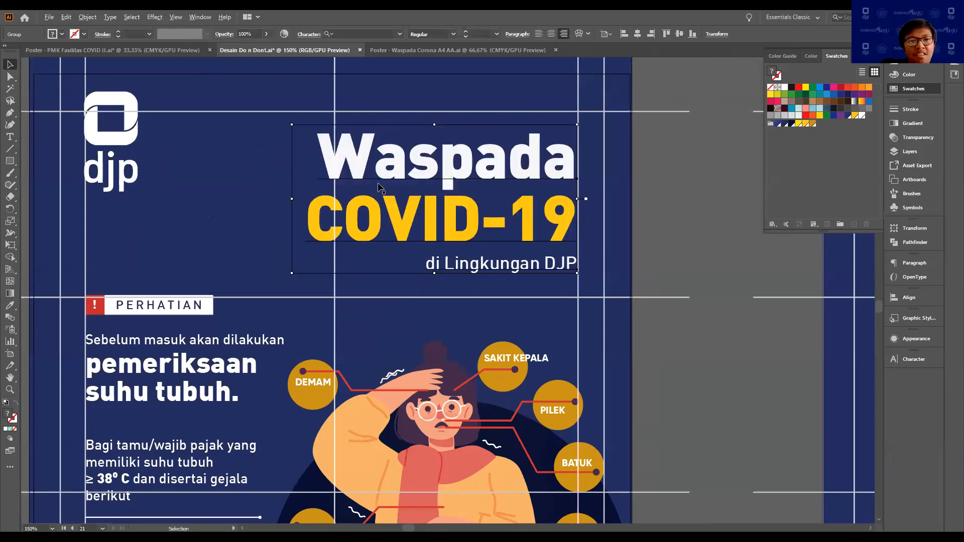
Step: Move the djp logo down so its upper edge meets the top horizontal guide
key("ctrl+minus")
scroll(364, 154, "down", 1)
scroll(377, 185, "up", 3)
left_click_drag(366, 159, 365, 184)
scroll(367, 186, "down", 1)
scroll(377, 299, "down", 5)
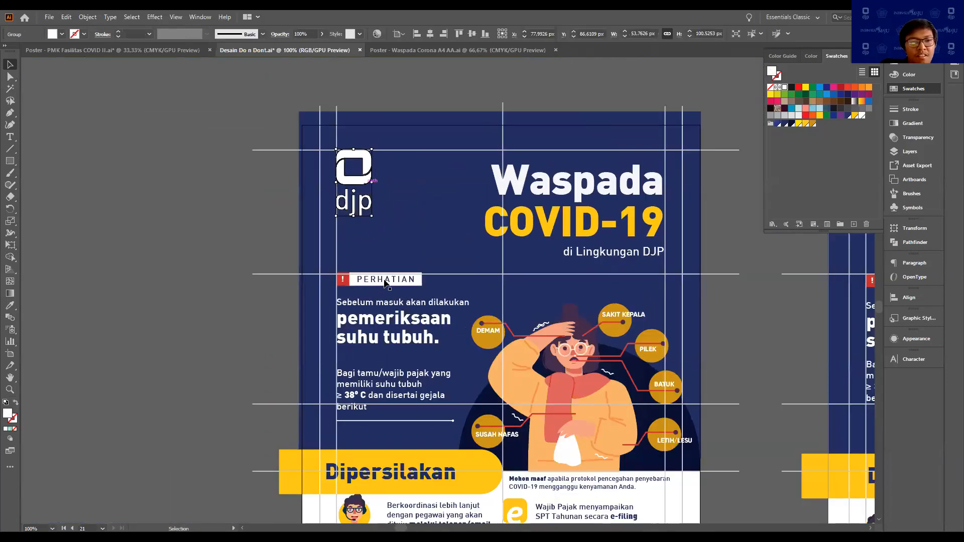
Step: Move the djp logo left to the outer left margin guide
key("ctrl+plus")
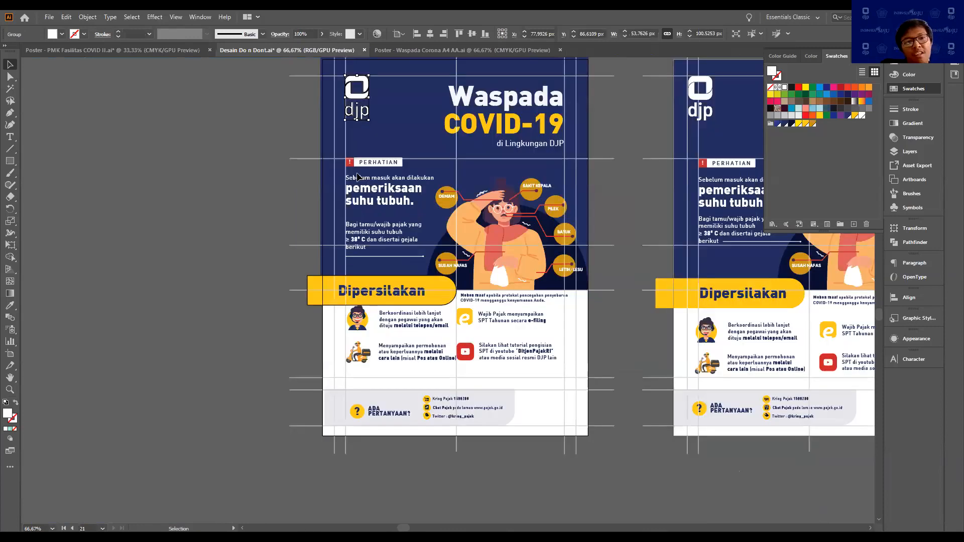
scroll(357, 179, "up", 3)
left_click_drag(406, 184, 387, 184)
scroll(387, 183, "up", 1)
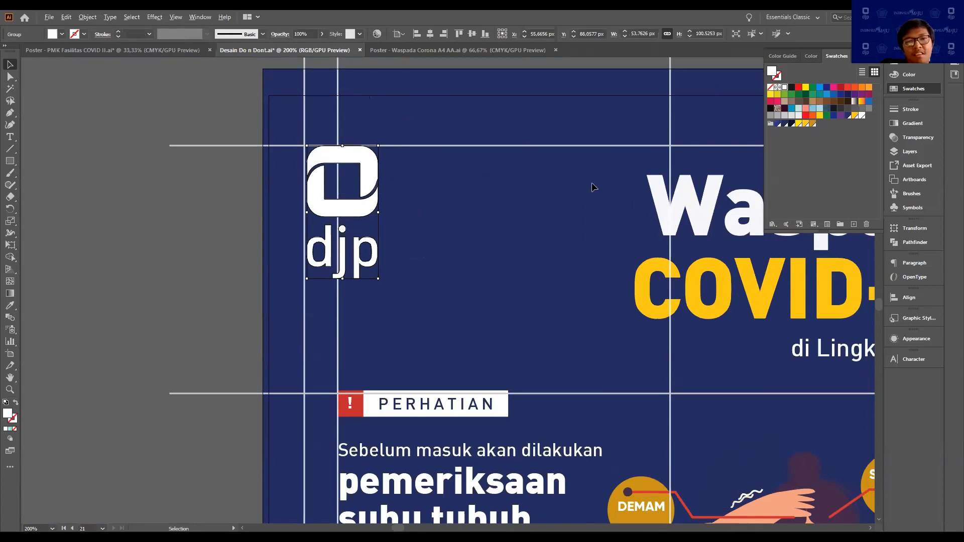
Step: Hide Layer 2, which holds the guide grids, so both posters show without guides
key("ctrl+minus")
key("ctrl+minus")
key("ctrl+minus")
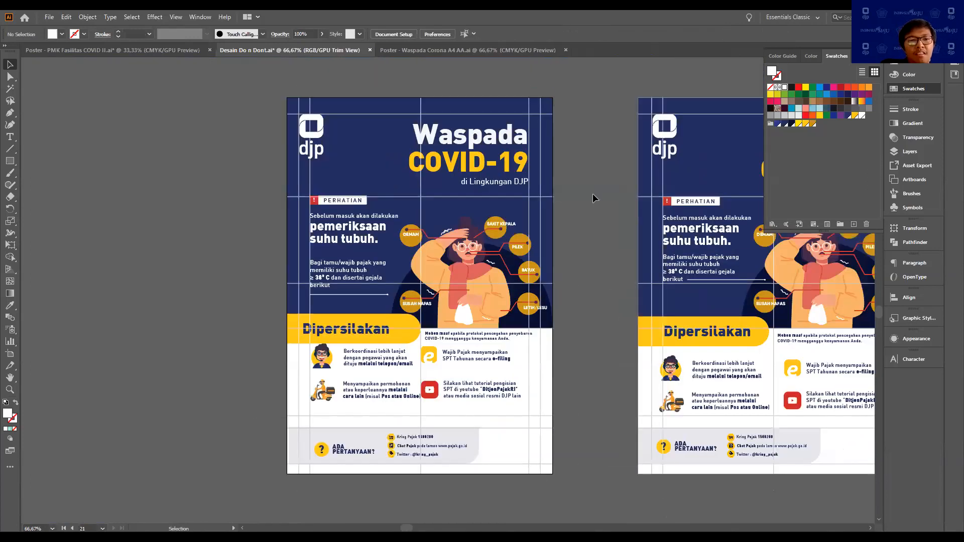
left_click(913, 152)
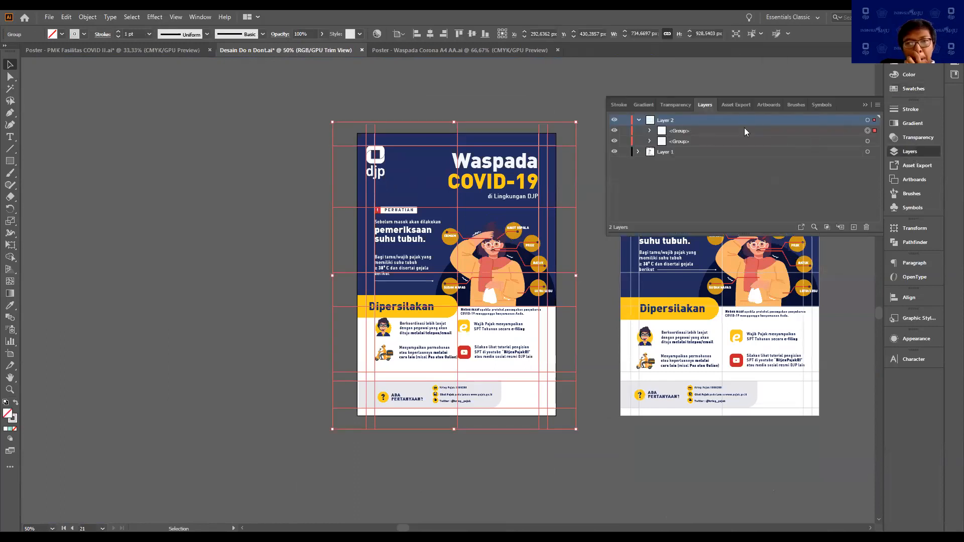
left_click(614, 119)
left_click(513, 263)
key("ctrl+=")
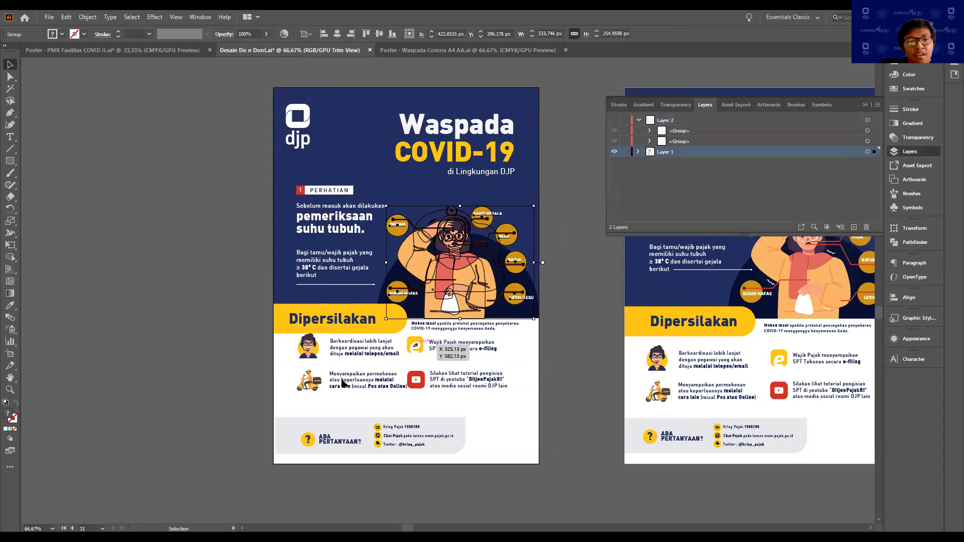
Step: Move the four service icons and their texts below "Dipersilakan" slightly down together in the rearranged poster
left_click(440, 381)
left_click(312, 382, "shift")
left_click_drag(307, 349, 308, 359)
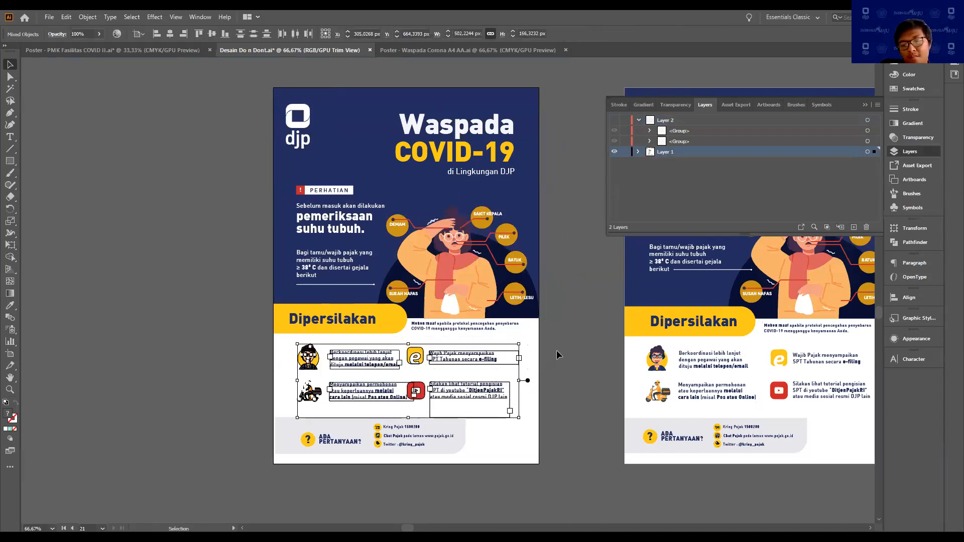
left_click(567, 350)
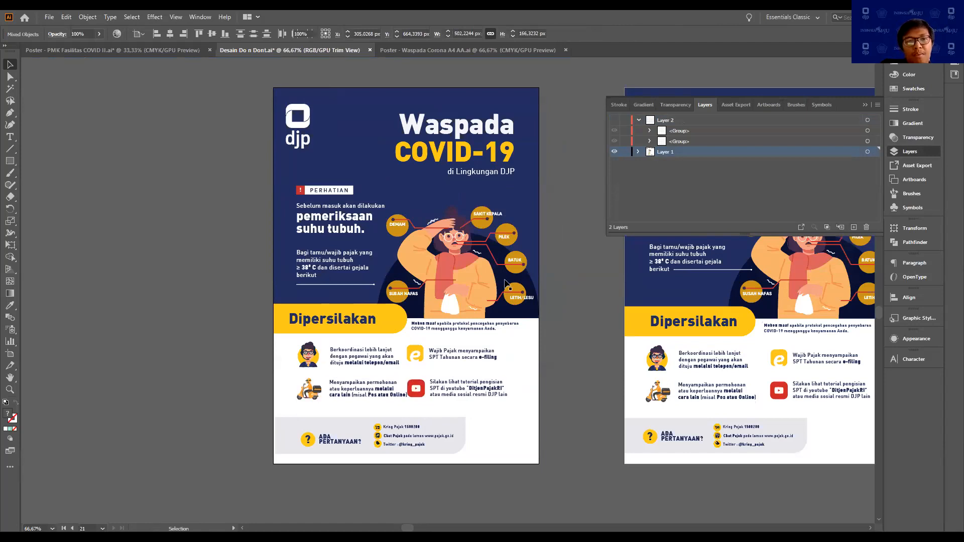
Step: Move the "Waspada COVID-19 di Lingkungan DJP" title block slightly down in the rearranged poster
left_click(492, 162)
left_click_drag(492, 162, 492, 169)
left_click(563, 194)
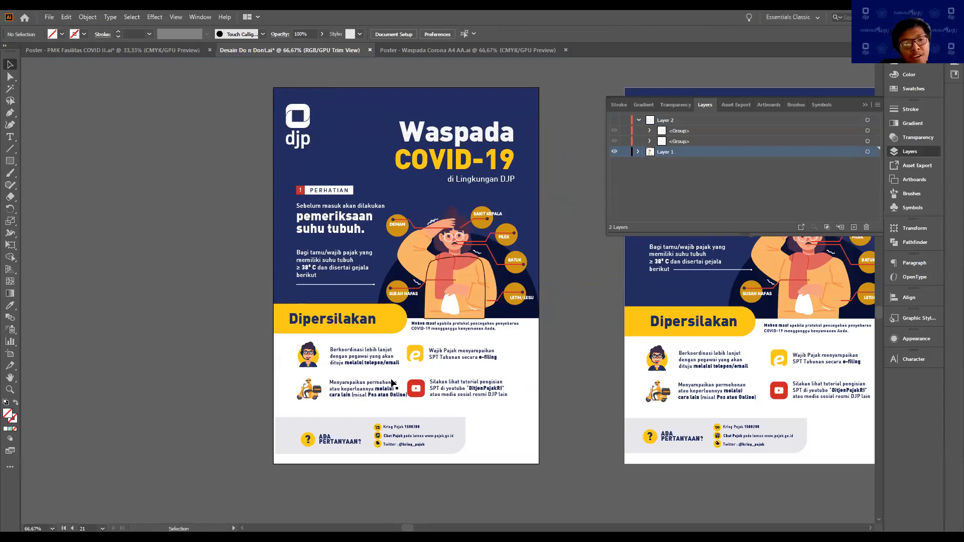
Step: Move the "ADA PERTANYAAN?" text and its question-mark icon slightly left in the grey footer box
left_click(324, 440)
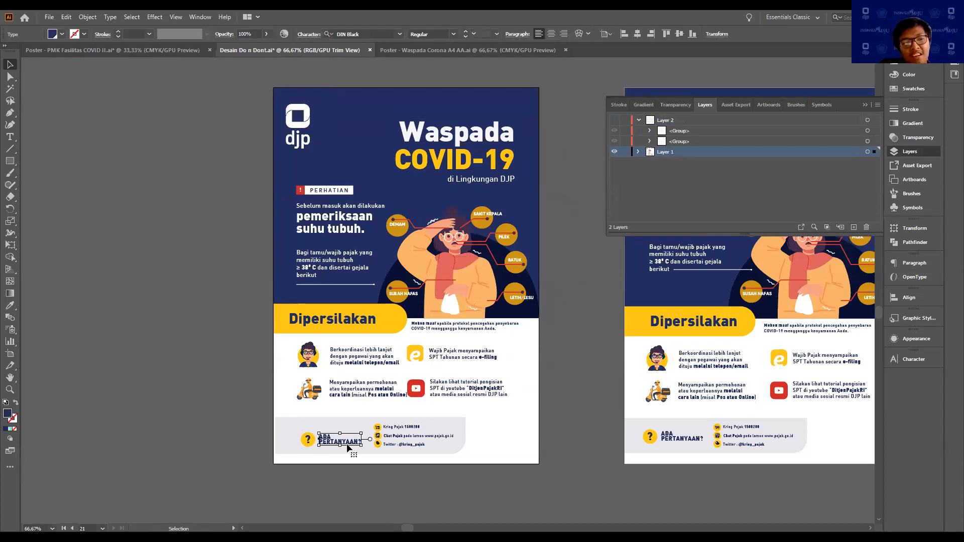
key("ctrl+z")
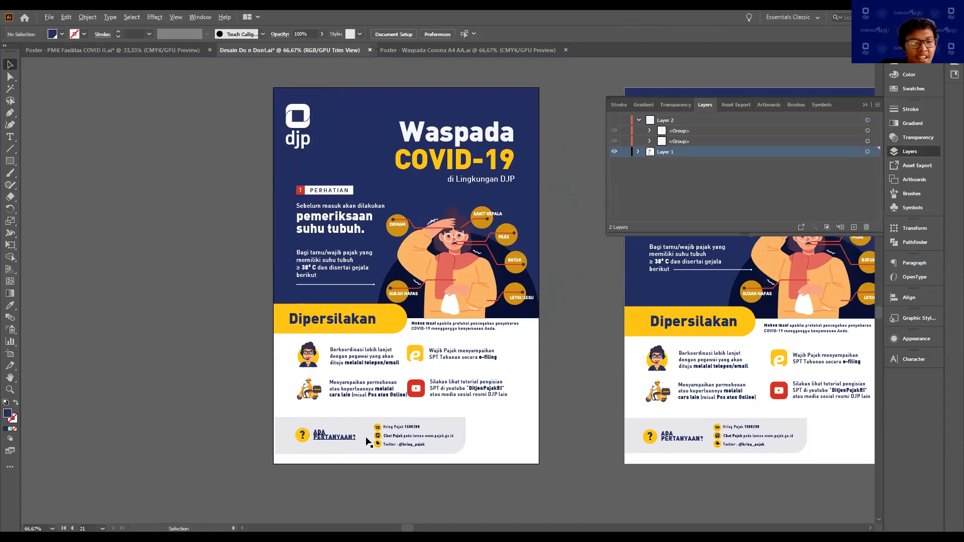
Step: Compare the spacing of the service icons and texts in the rearranged poster with the well-aligned version beside it
left_click(378, 395)
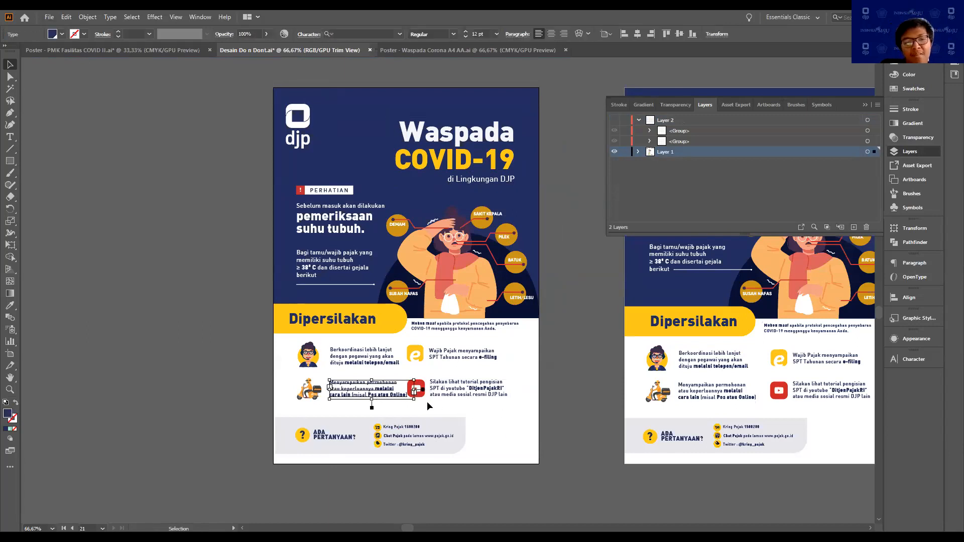
scroll(428, 403, "up", 2)
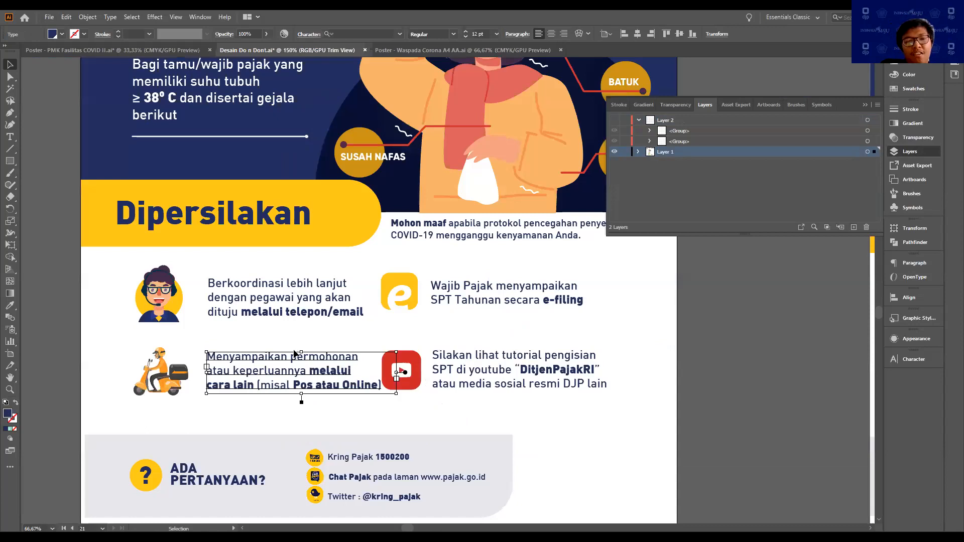
scroll(509, 360, "down", 3)
scroll(516, 363, "right", 5)
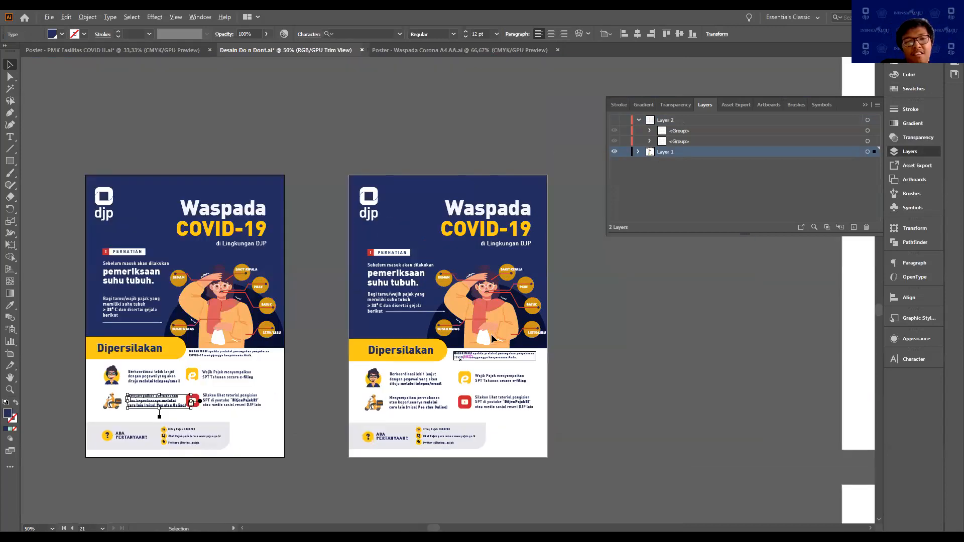
scroll(491, 334, "up", 2)
scroll(478, 327, "down", 1)
scroll(479, 328, "down", 1)
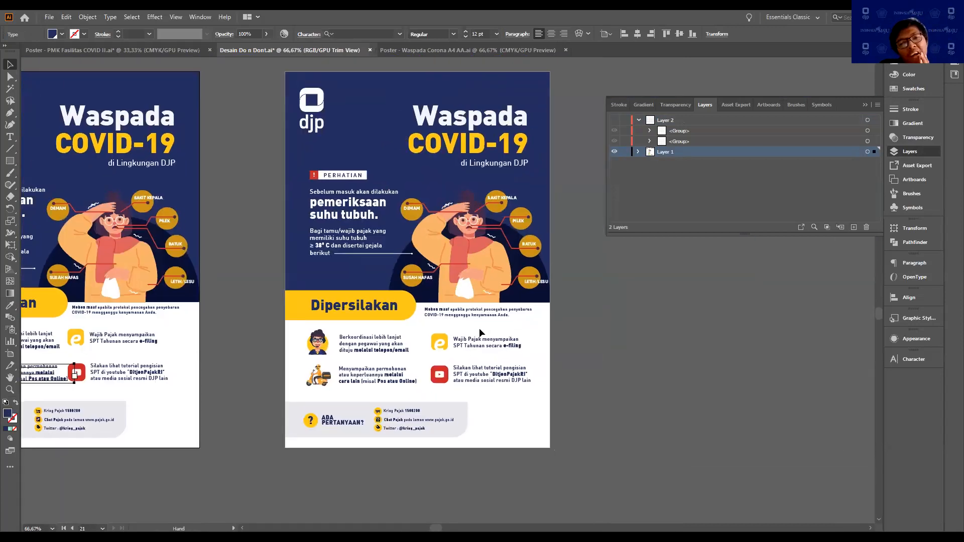
left_click(479, 328)
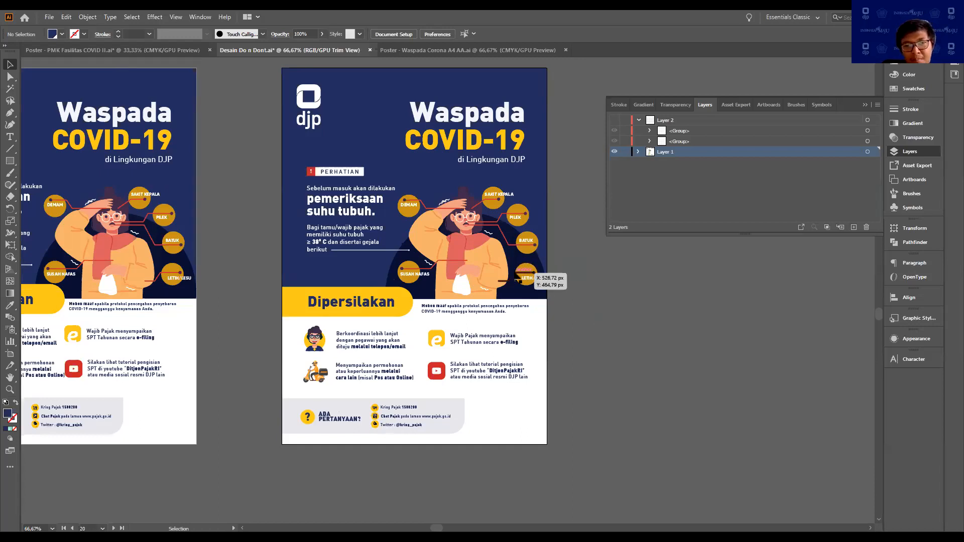
Step: Nudge the sick woman illustration with its symptom labels left in the well-aligned poster, to about X 406 px
left_click(525, 271)
key("Left")
key("Left")
key("Left")
key("Left")
key("Left")
key("Left")
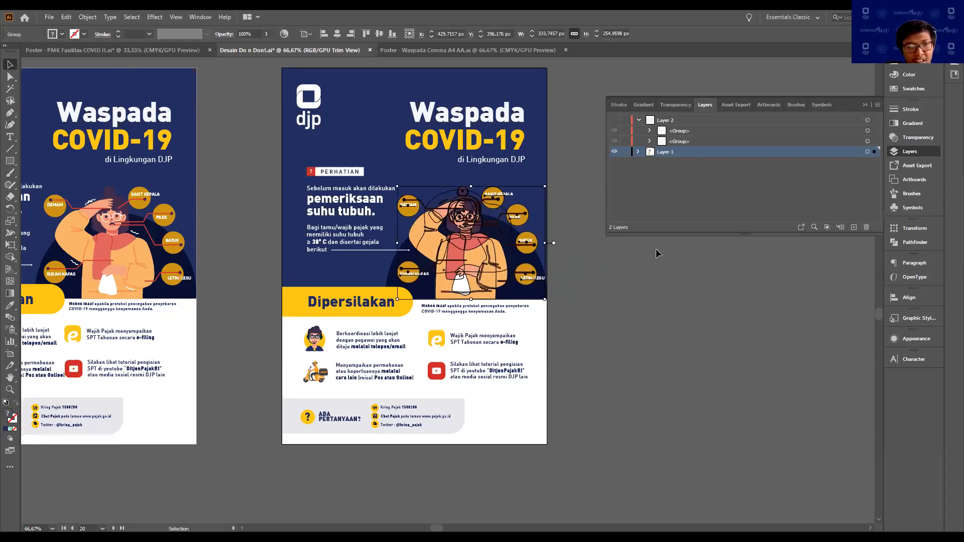
key("Left")
key("Left")
key("Left")
key("Left")
key("Left")
key("Left")
key("Left")
key("Left")
key("Left")
key("Left")
key("Left")
key("Left")
key("Left")
key("Left")
key("Left")
key("Left")
key("Left")
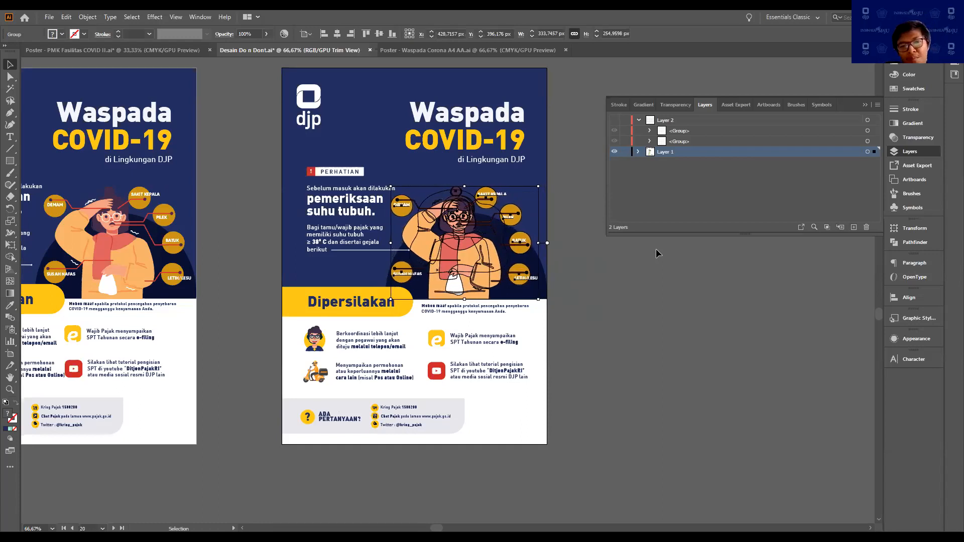
key("Left")
key("Left")
key("Left")
key("Left")
key("Left")
key("Left")
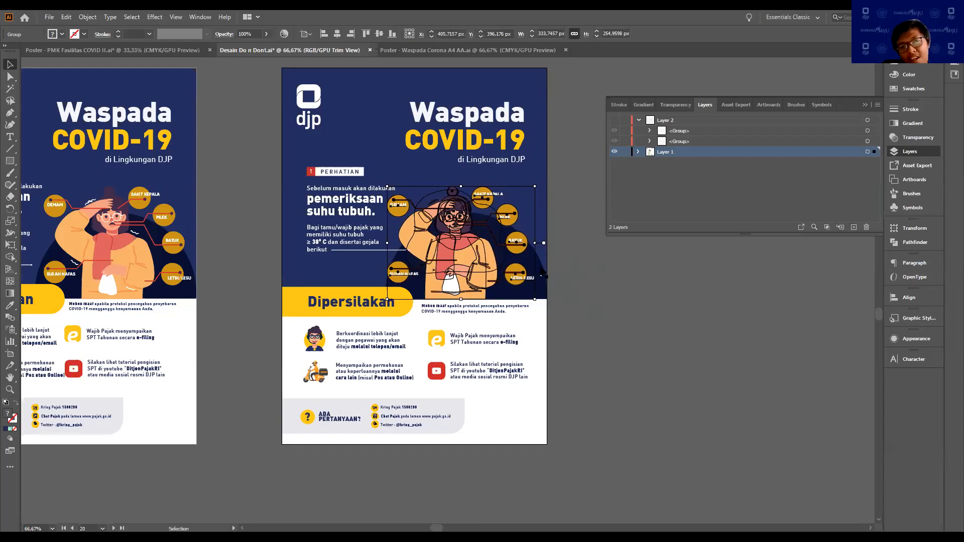
Step: Shift the dark rounded background shape behind the woman illustration slightly left in the well-aligned poster
left_click_drag(539, 297, 533, 296)
key("shift+Right")
left_click(620, 312)
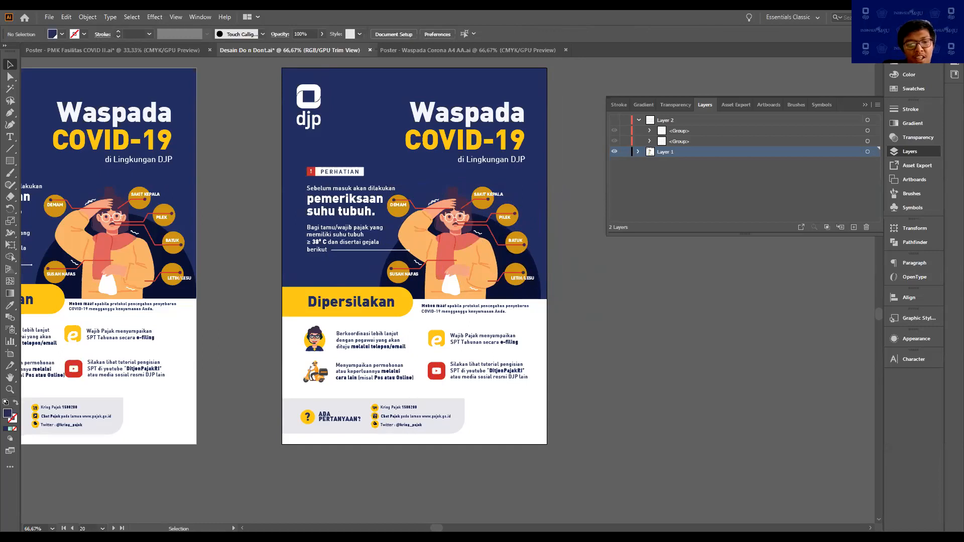